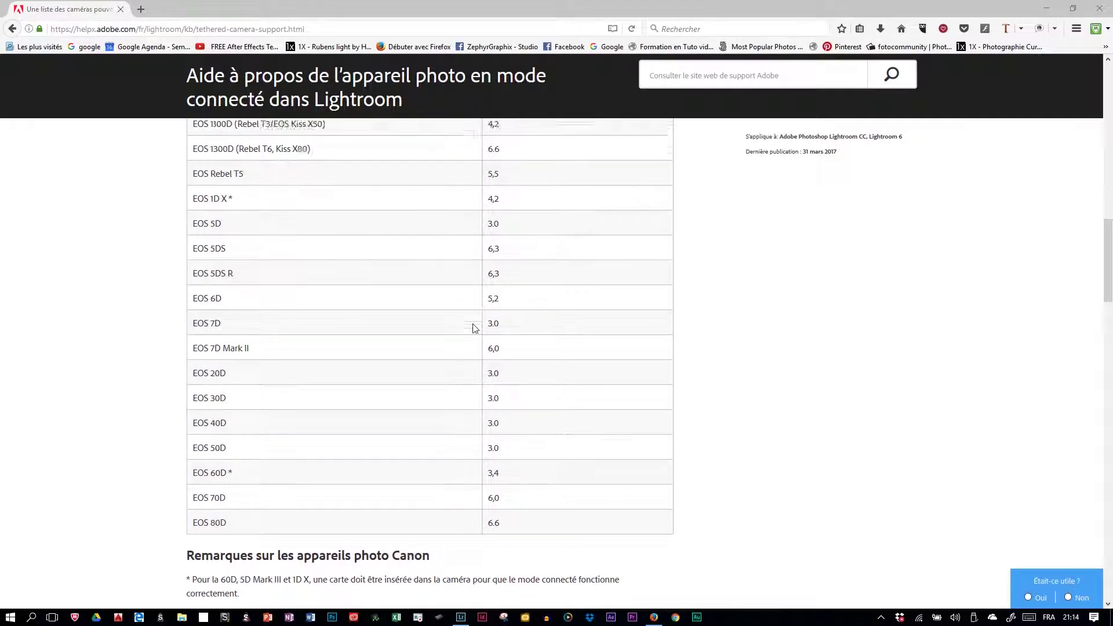
Look over the supported-camera list on the Adobe Lightroom tethering help page and minimize the browser
scroll(475, 328, "up", 5)
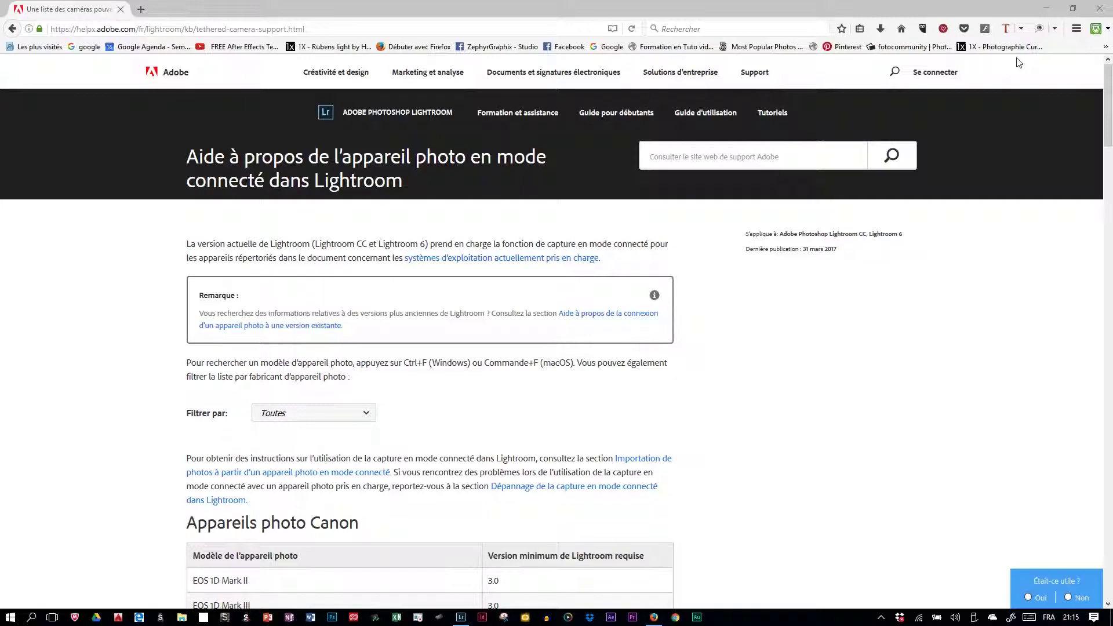
left_click(1046, 8)
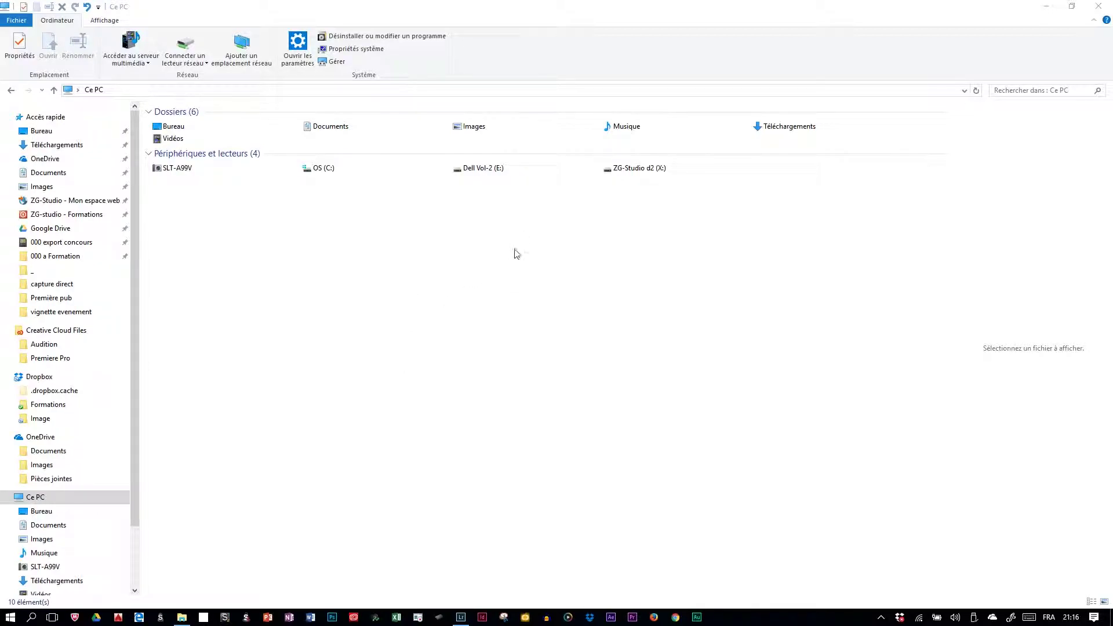
In File Explorer, create a new folder named 0000acqui inside the Images library
double_click(479, 126)
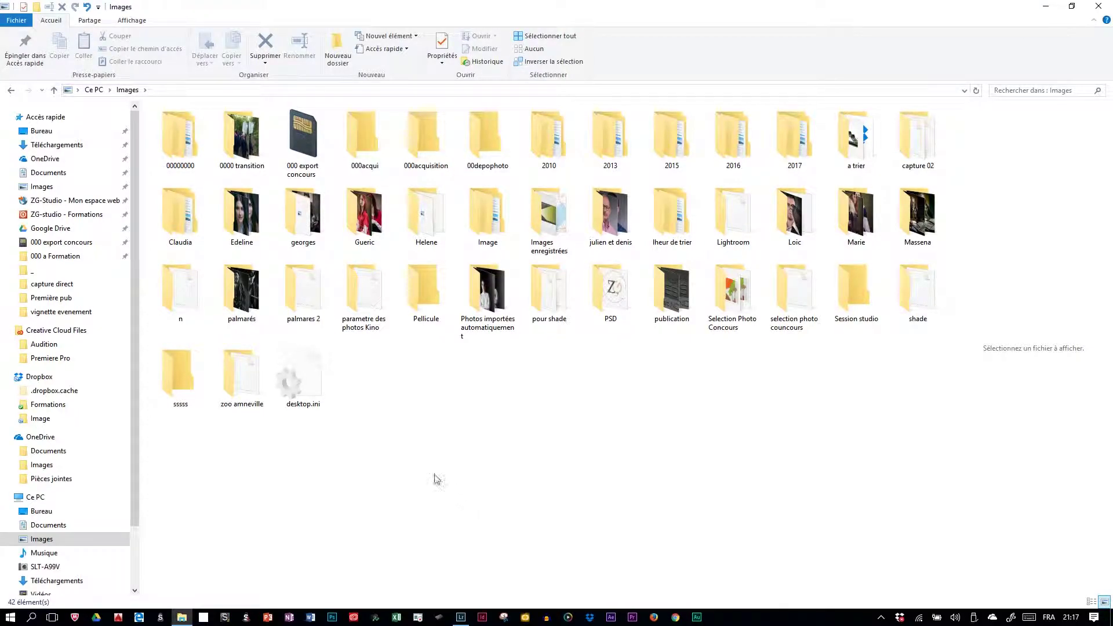
right_click(427, 453)
mouse_move(397, 424)
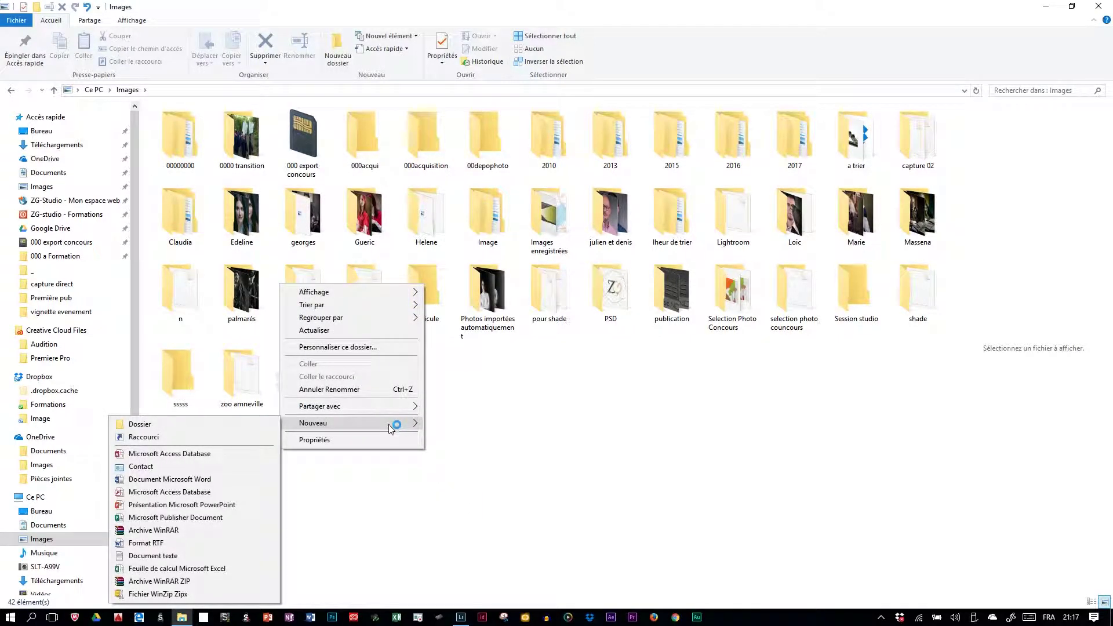
left_click(249, 425)
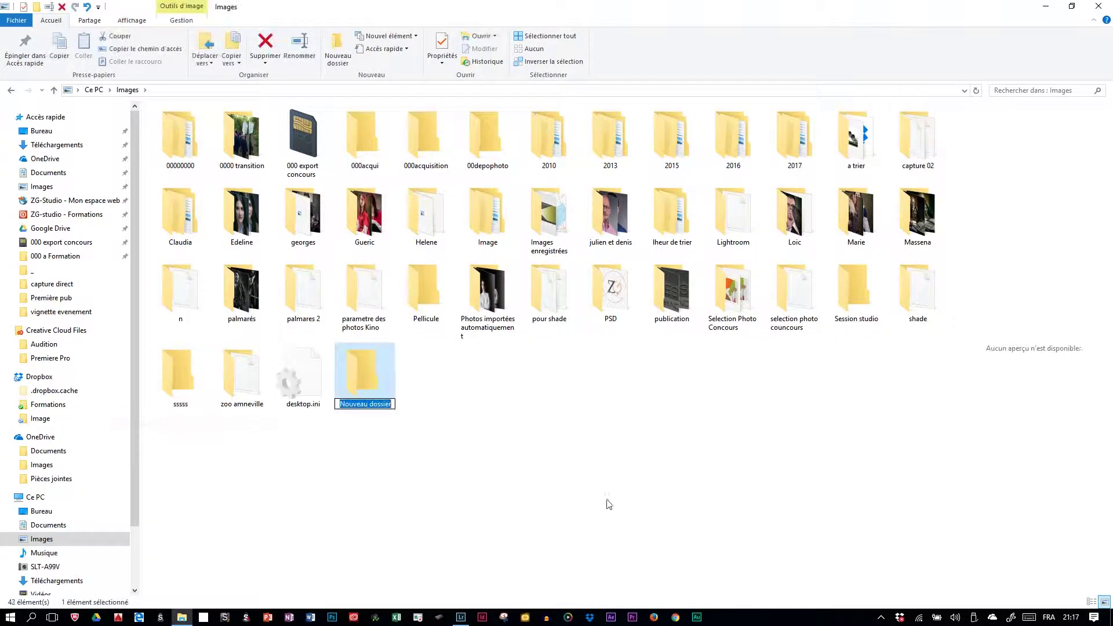
type("000")
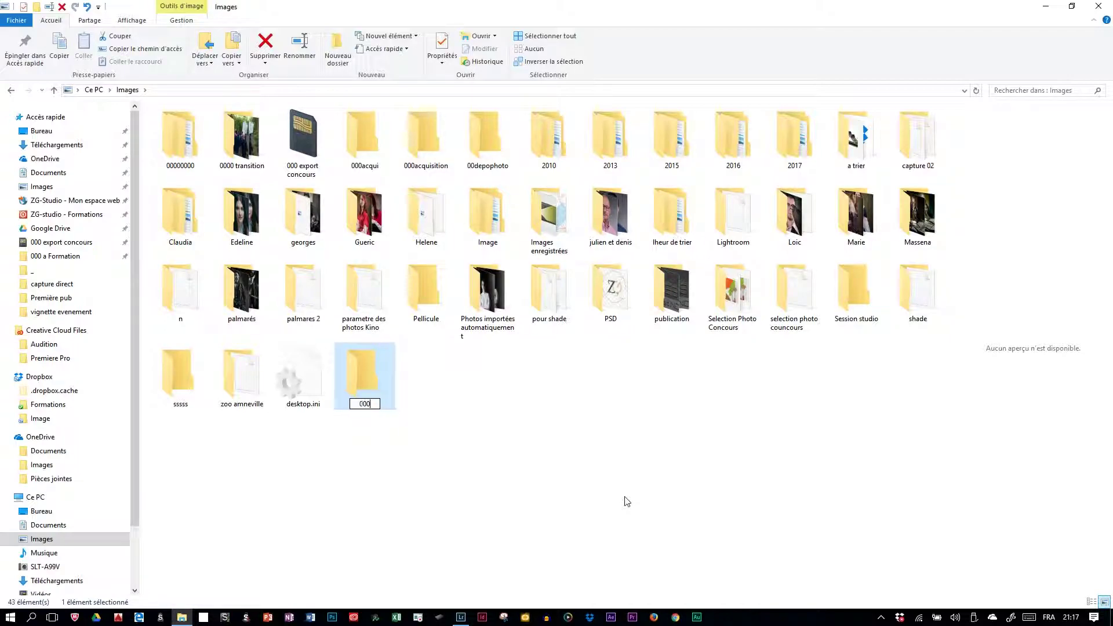
type("0acqui")
left_click(383, 342)
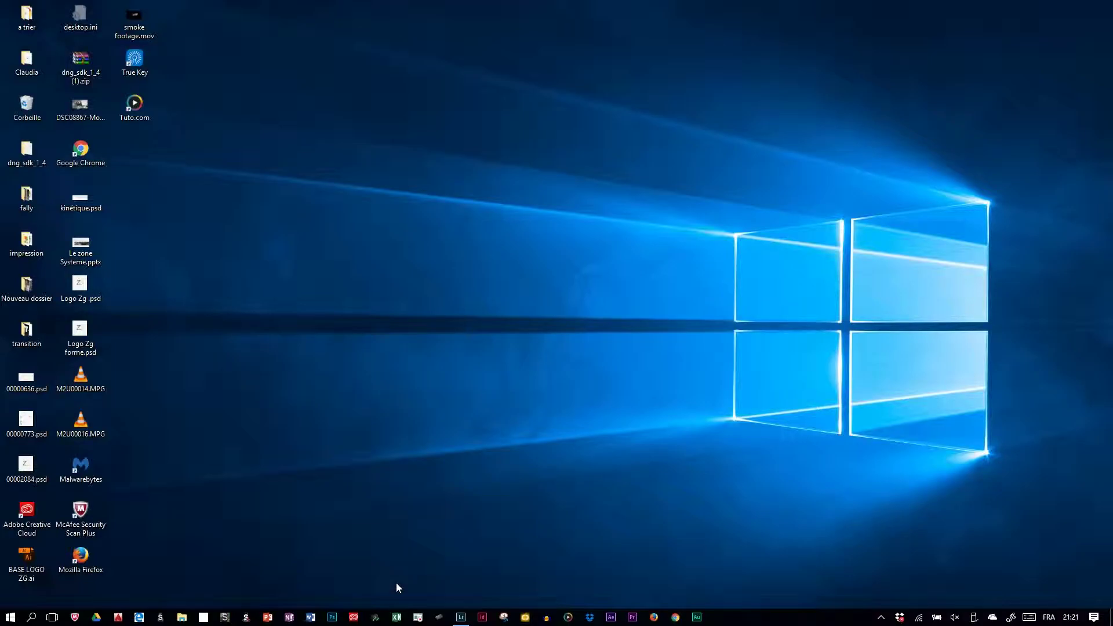
In Sony Remote Camera Control, set the save folder to 00depophoto in Images and close the program
left_click(377, 618)
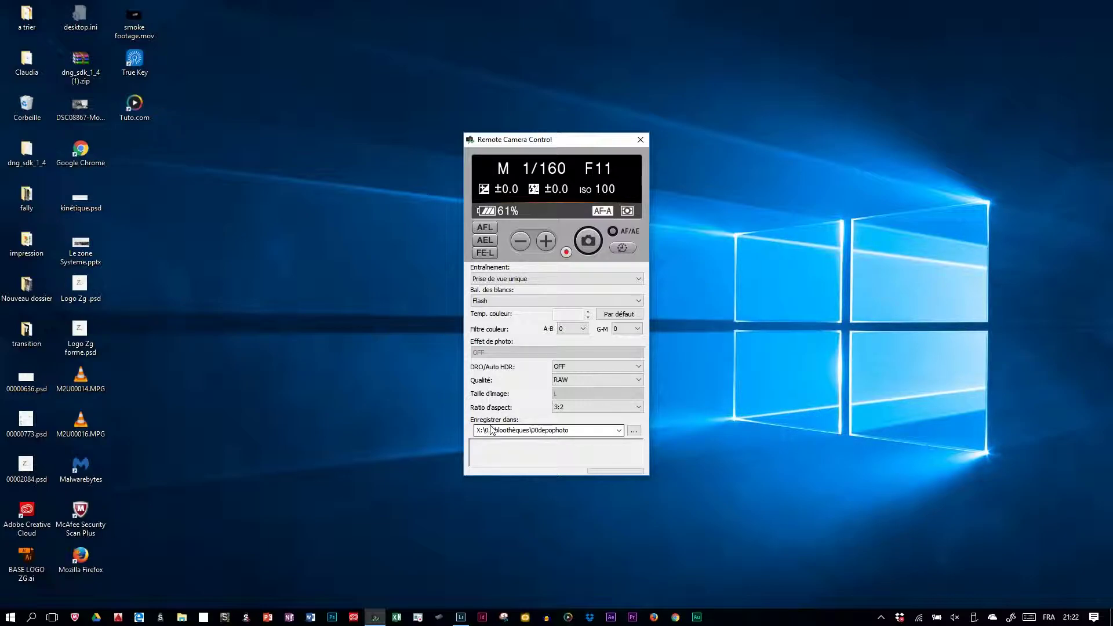
left_click(633, 430)
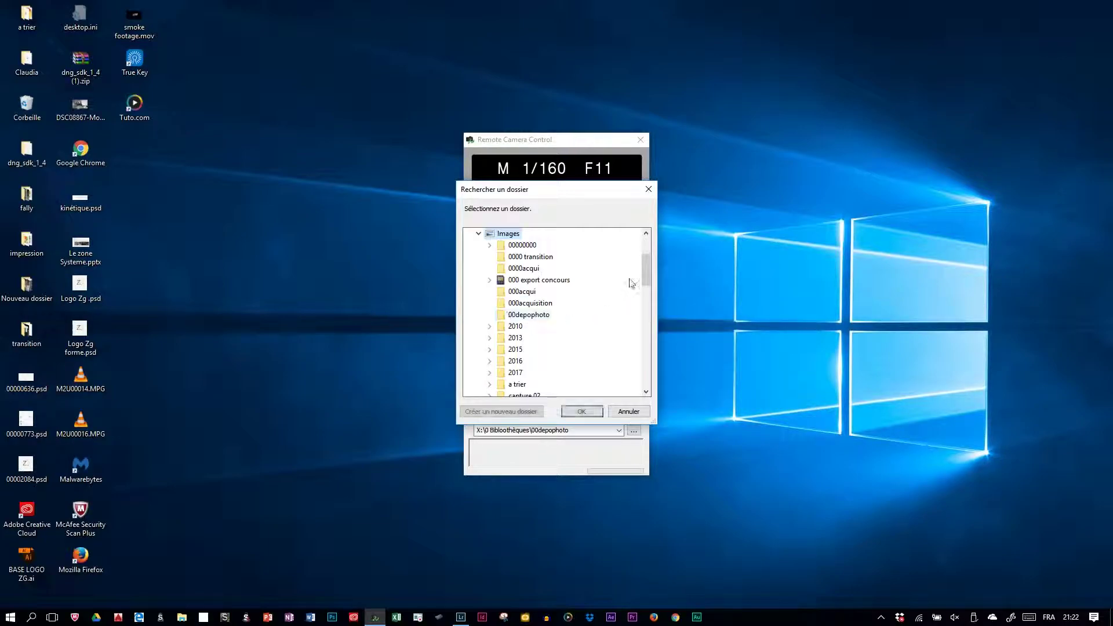
left_click(536, 318)
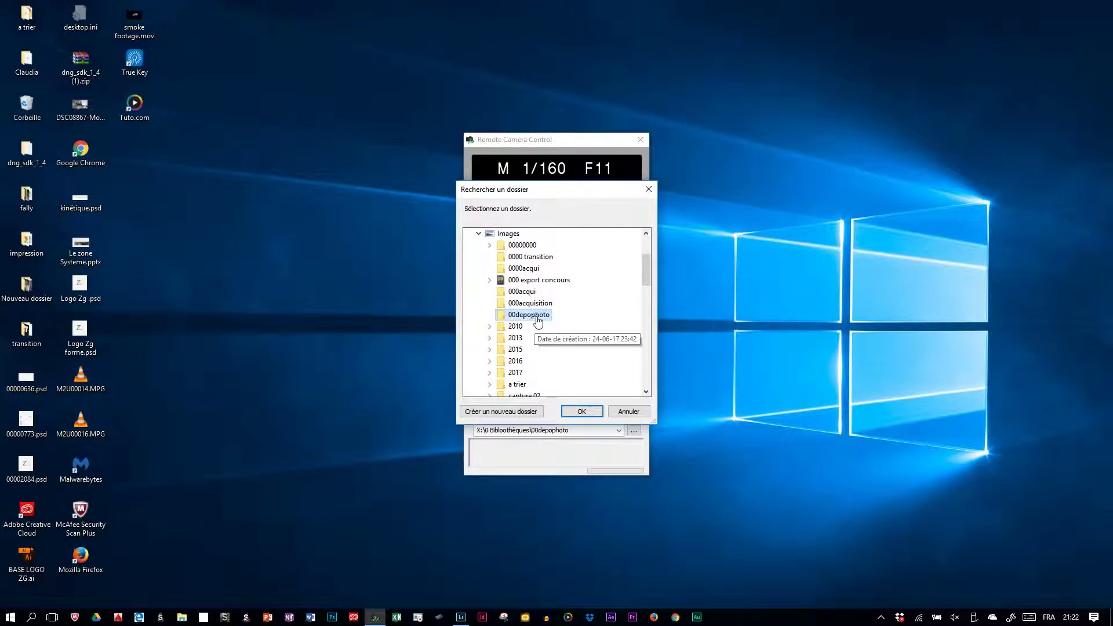
left_click(582, 413)
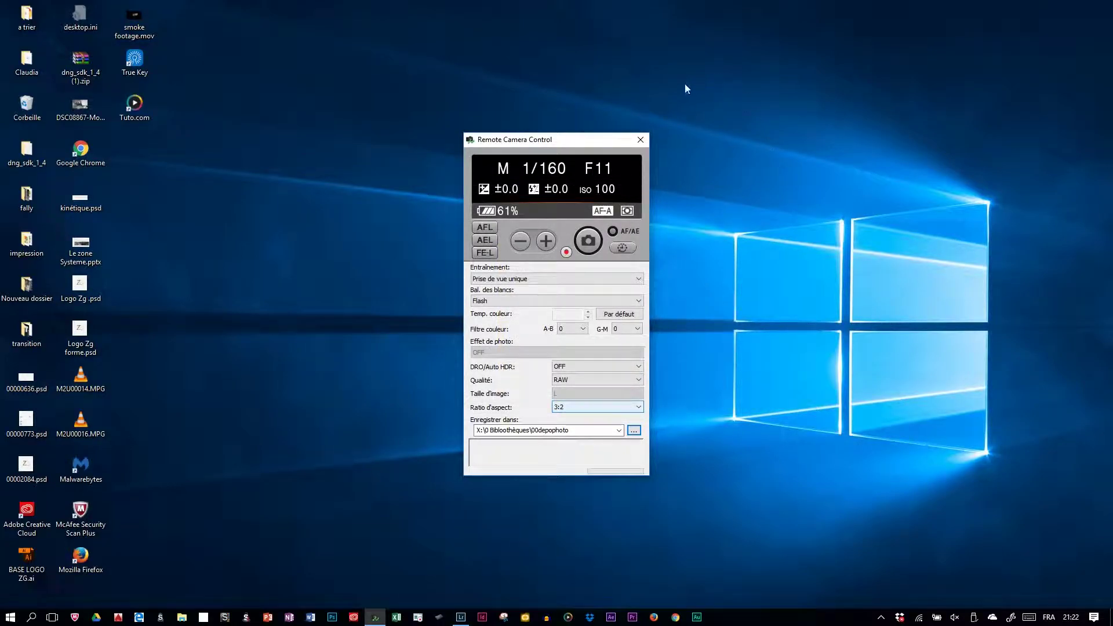
left_click(640, 142)
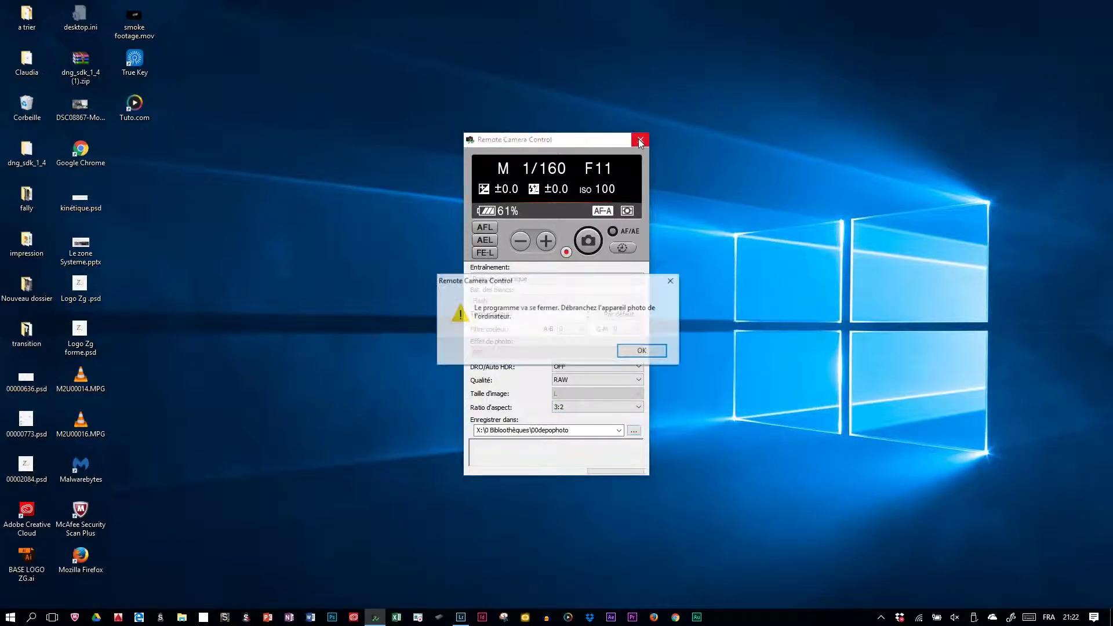
left_click(634, 350)
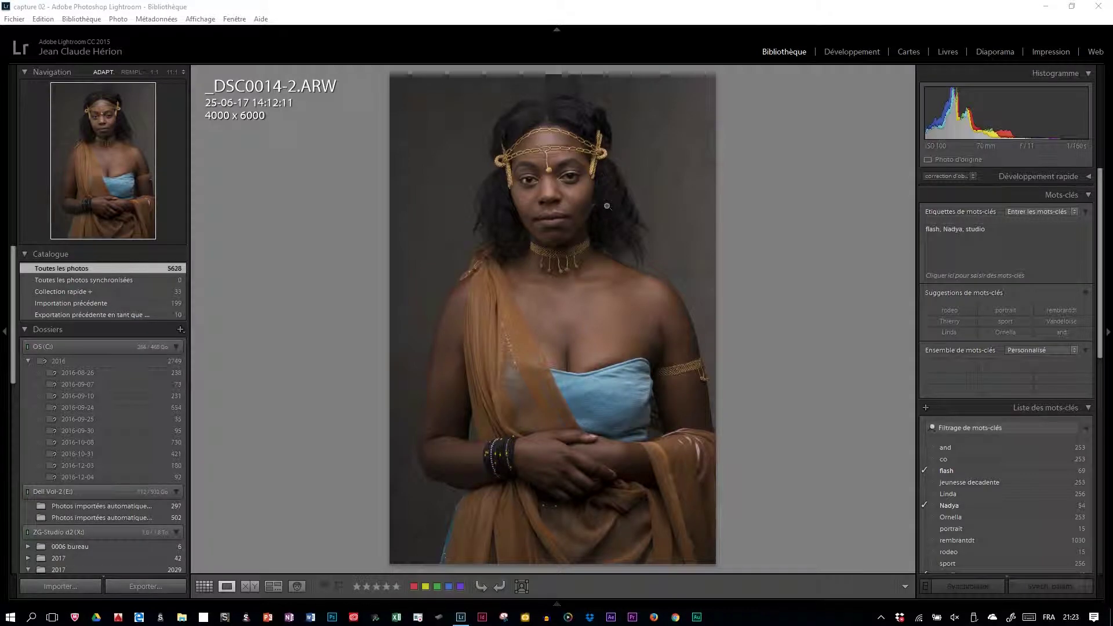
In Lightroom's auto import settings, enable automatic import and choose 00depophoto in Images as the watched folder
left_click(16, 20)
mouse_move(61, 143)
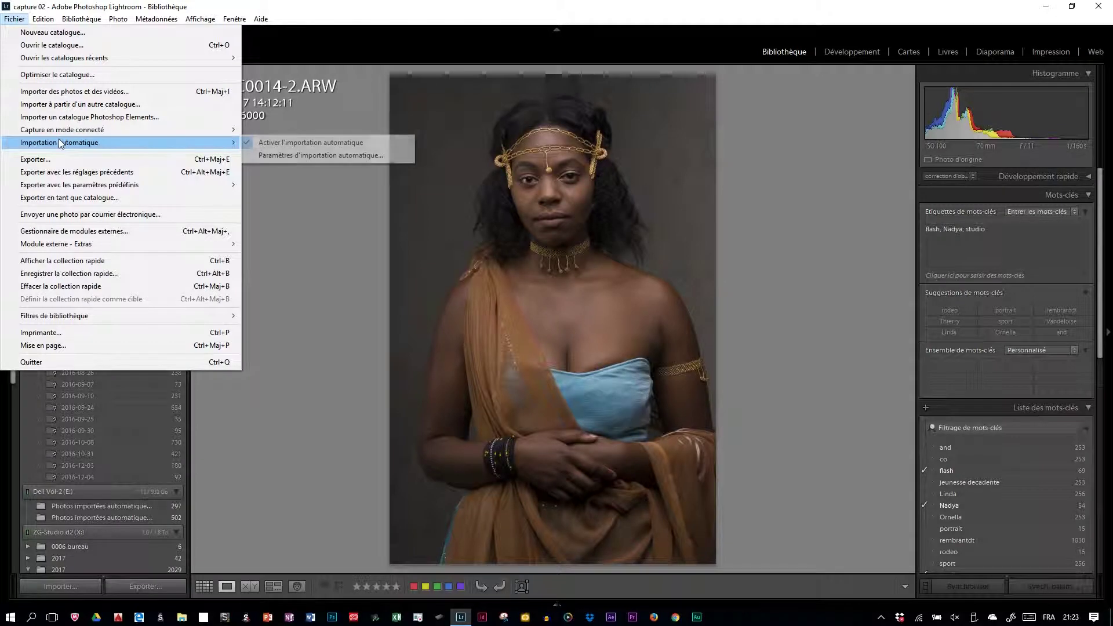
left_click(297, 154)
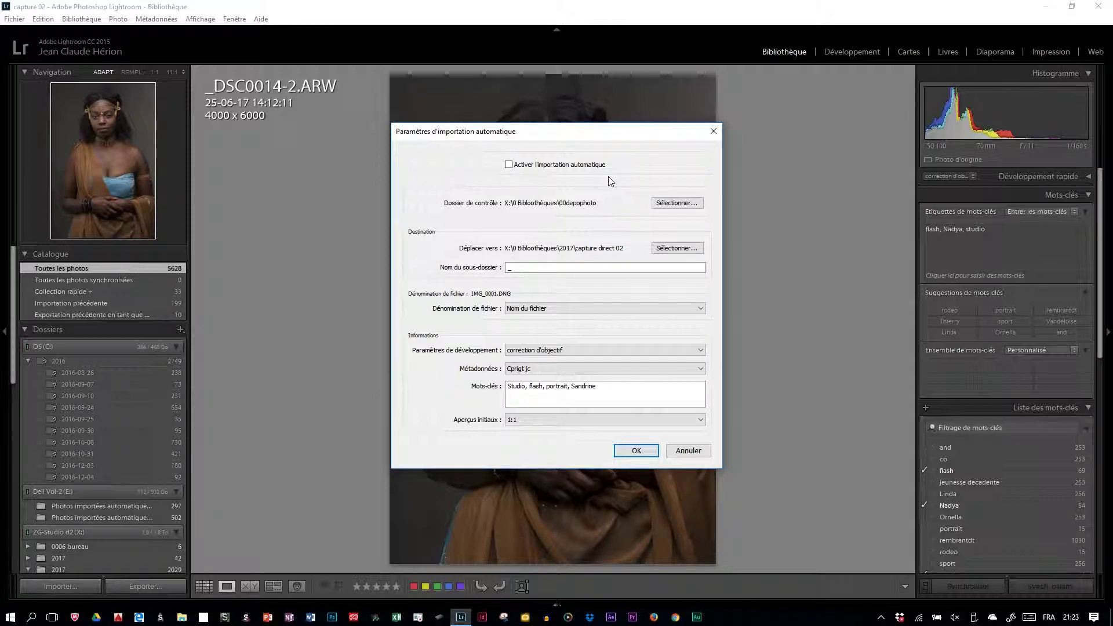
left_click(508, 165)
left_click(670, 204)
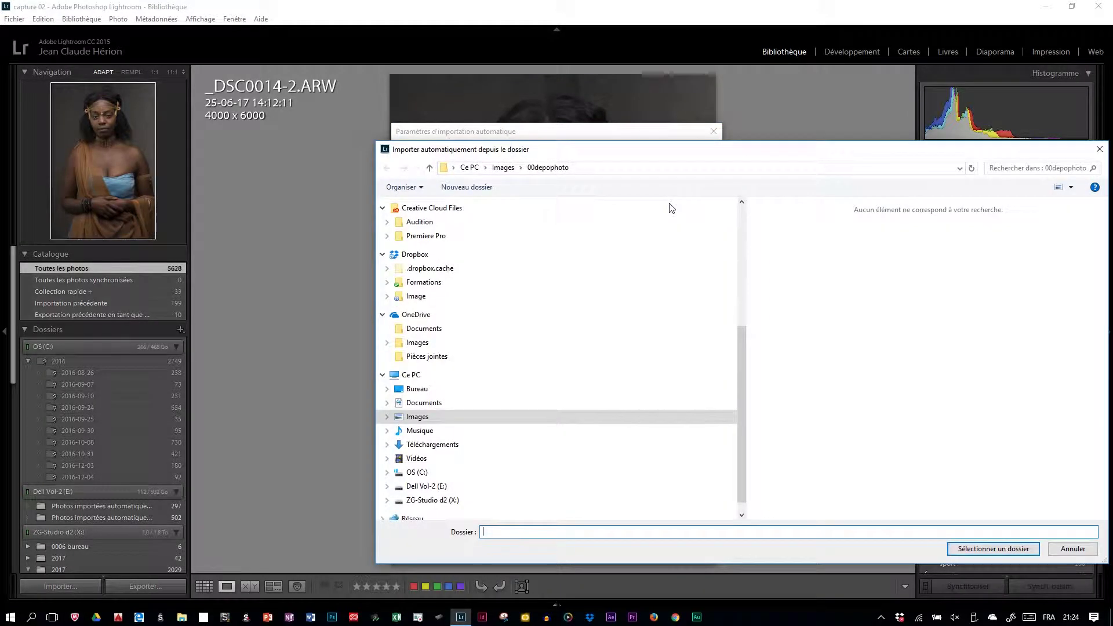
left_click(493, 420)
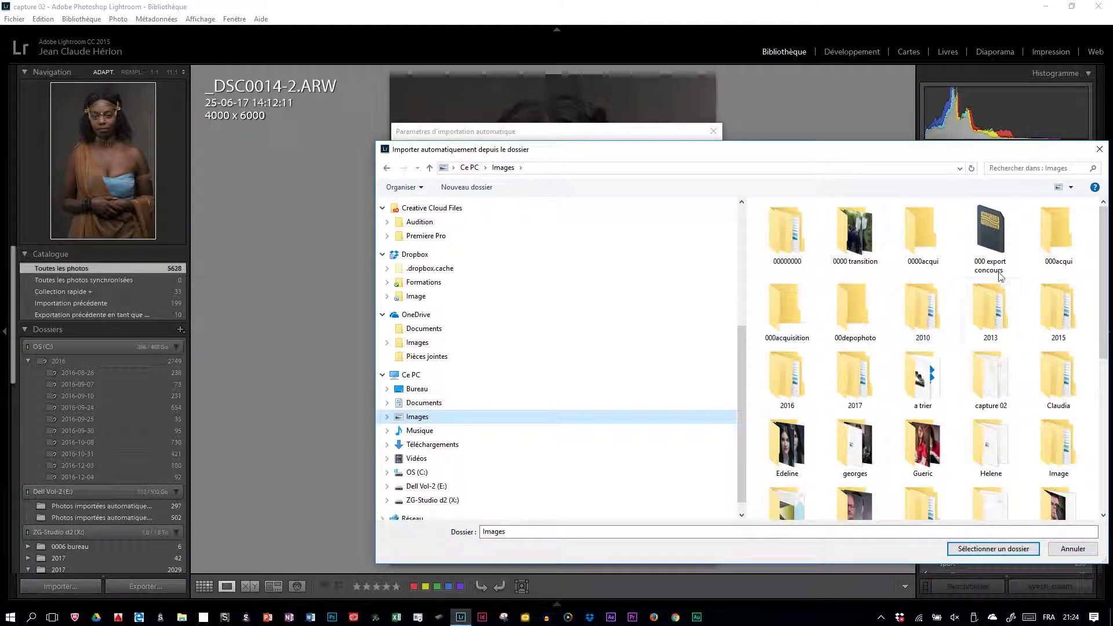
left_click(838, 317)
left_click(963, 548)
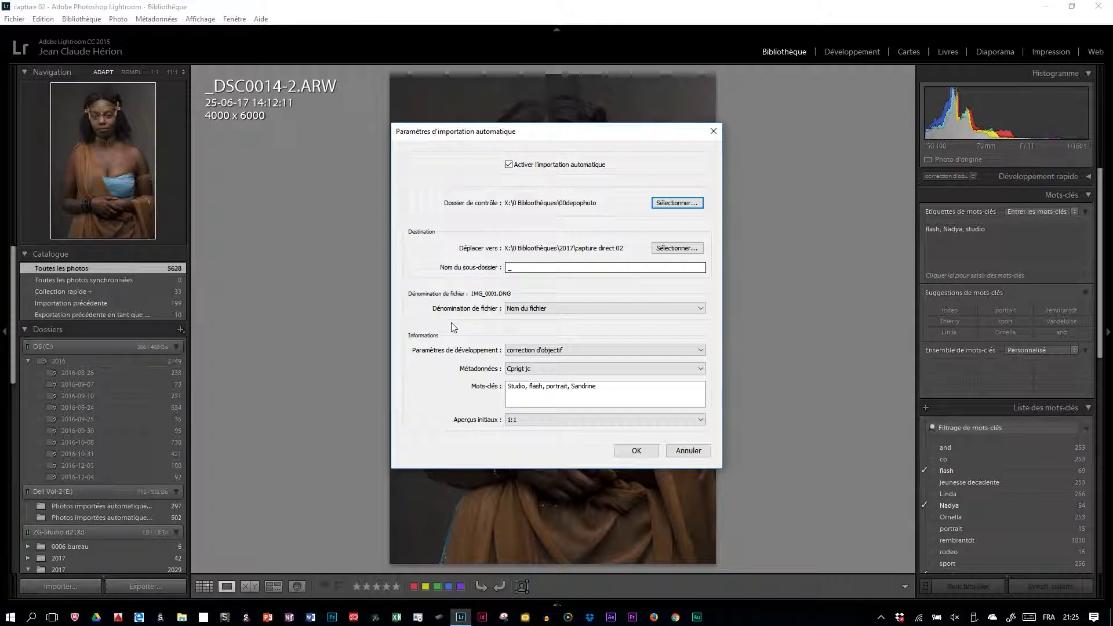
Check the file naming templates and set the develop settings to the "correction d'objectif" preset from the retouche perso group
left_click(594, 311)
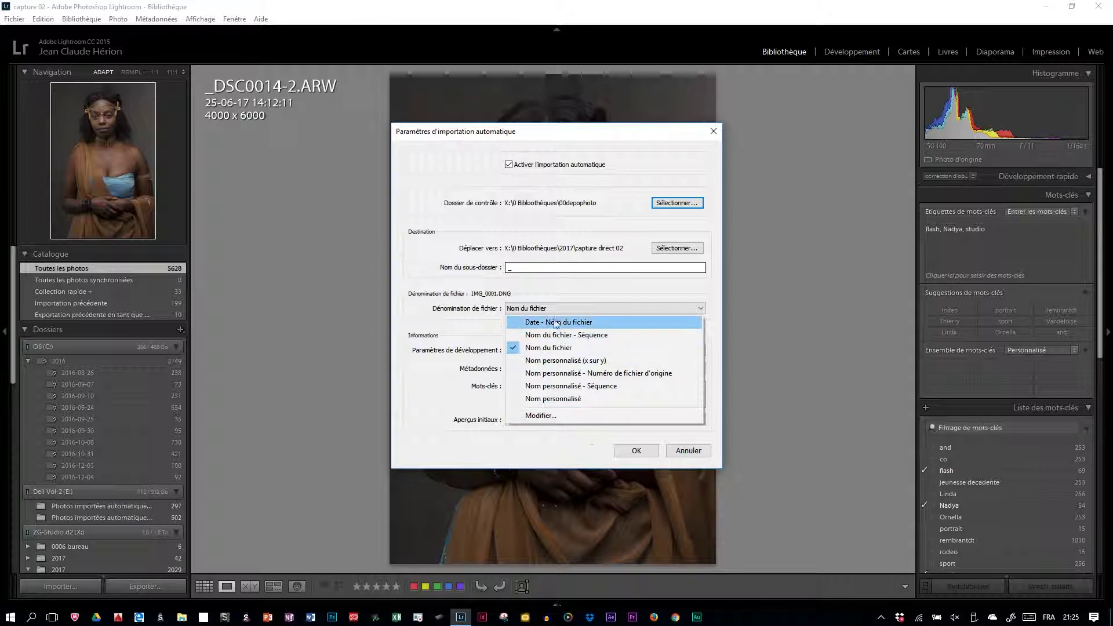
left_click(367, 326)
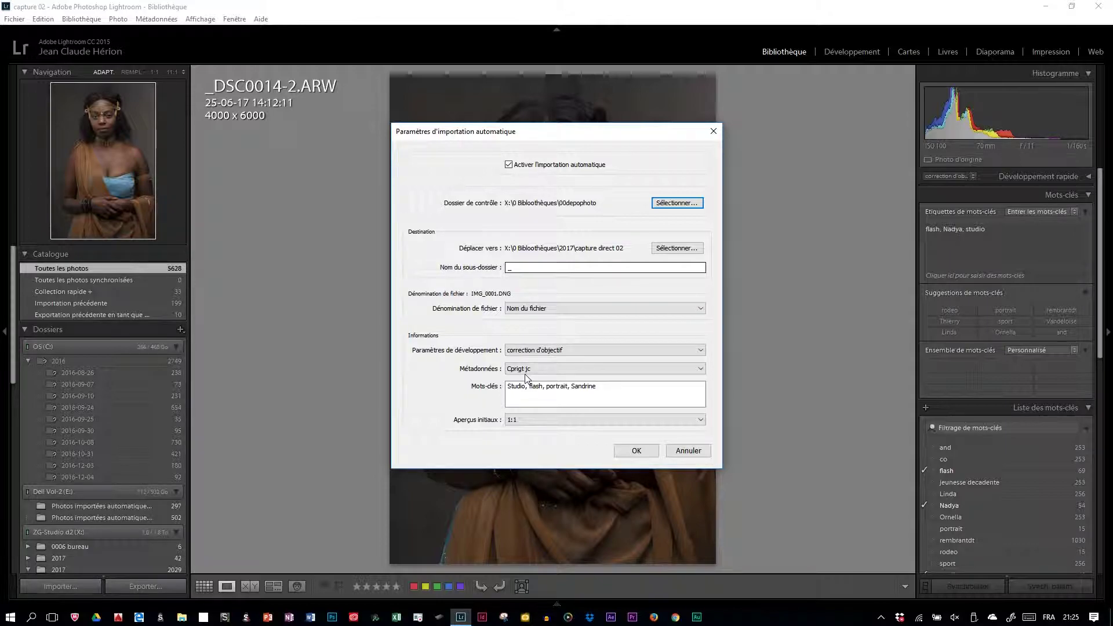
left_click(576, 353)
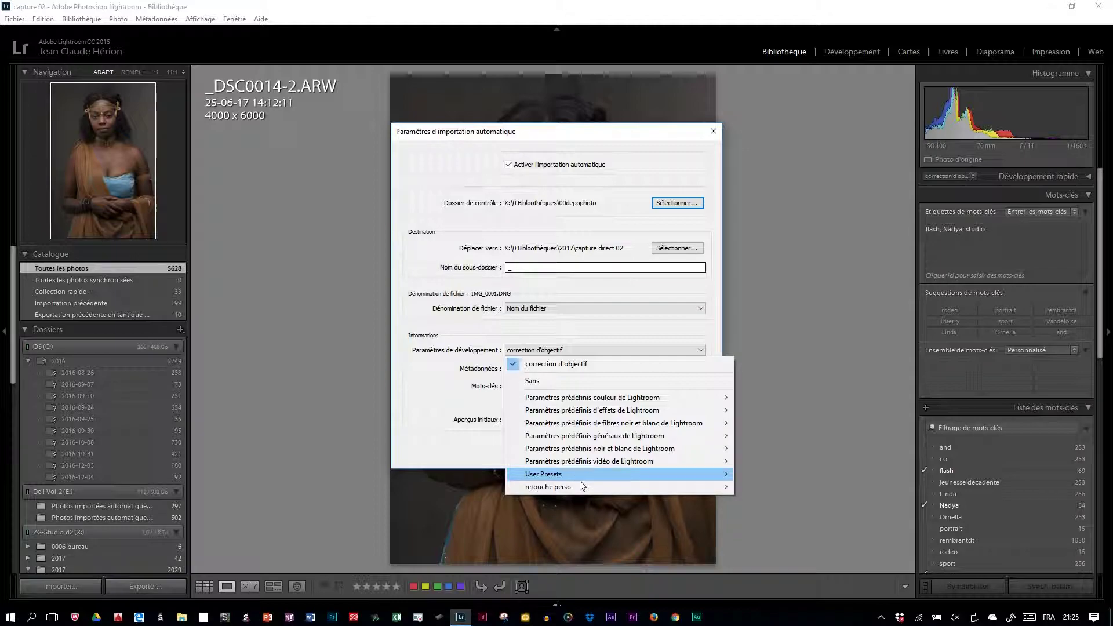
mouse_move(580, 487)
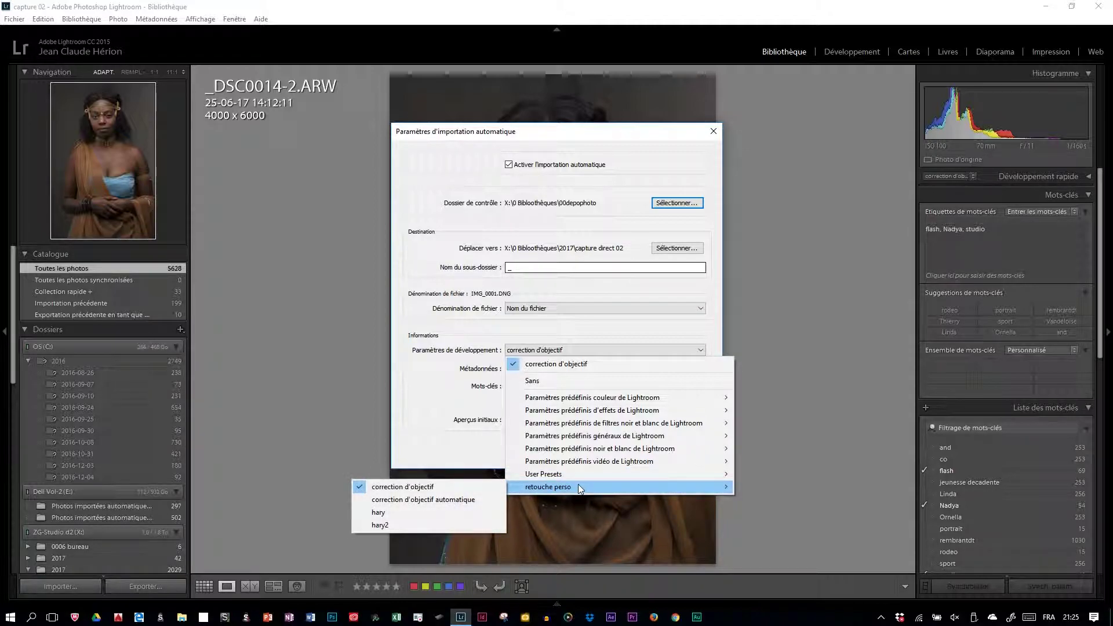
left_click(446, 488)
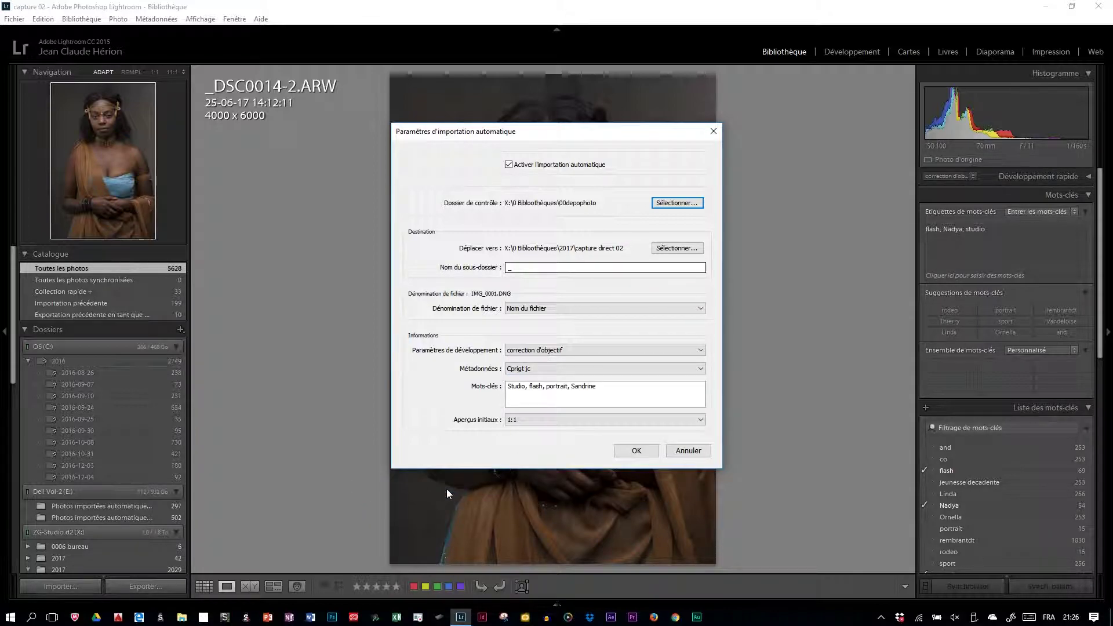
Open the metadata preset editor and save its settings as a new preset under the default name "Paramètre prédéfini sans titre"
left_click(568, 367)
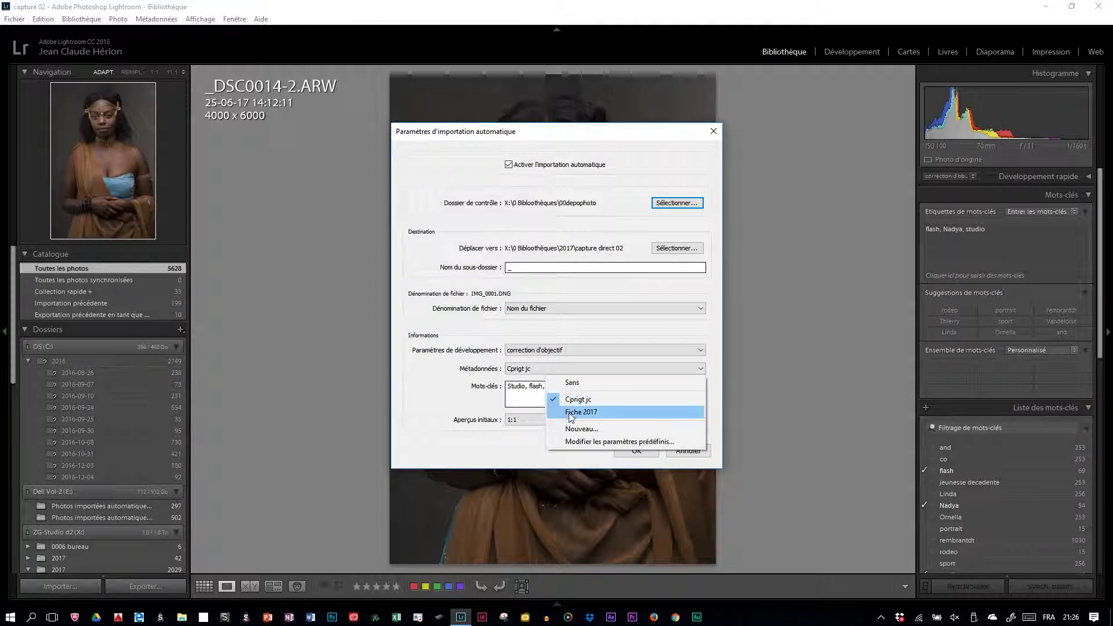
left_click(575, 443)
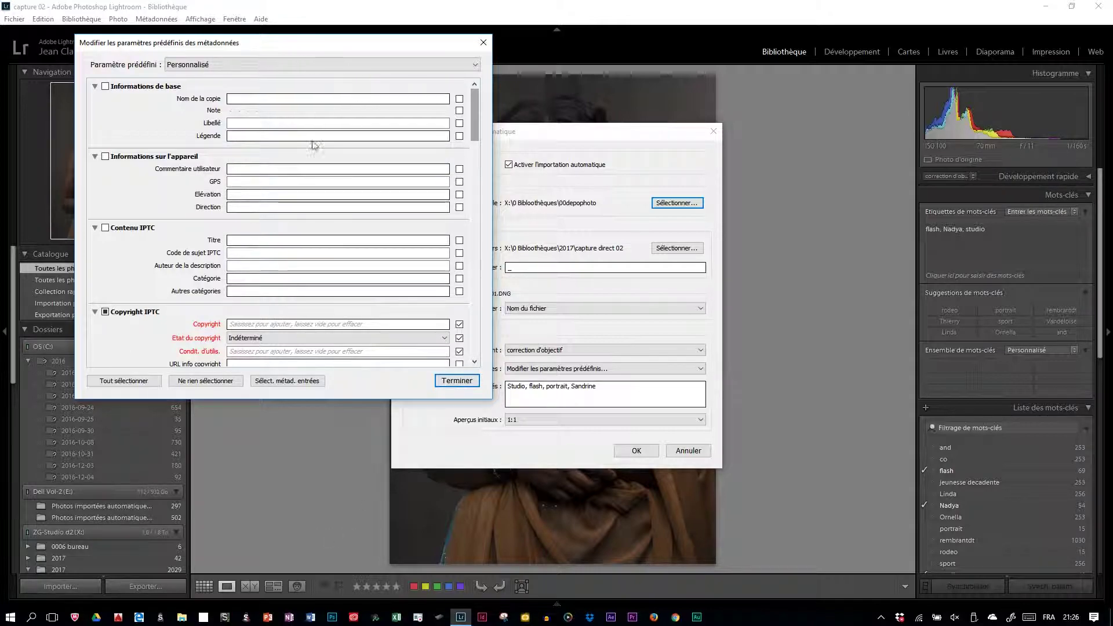
left_click(457, 380)
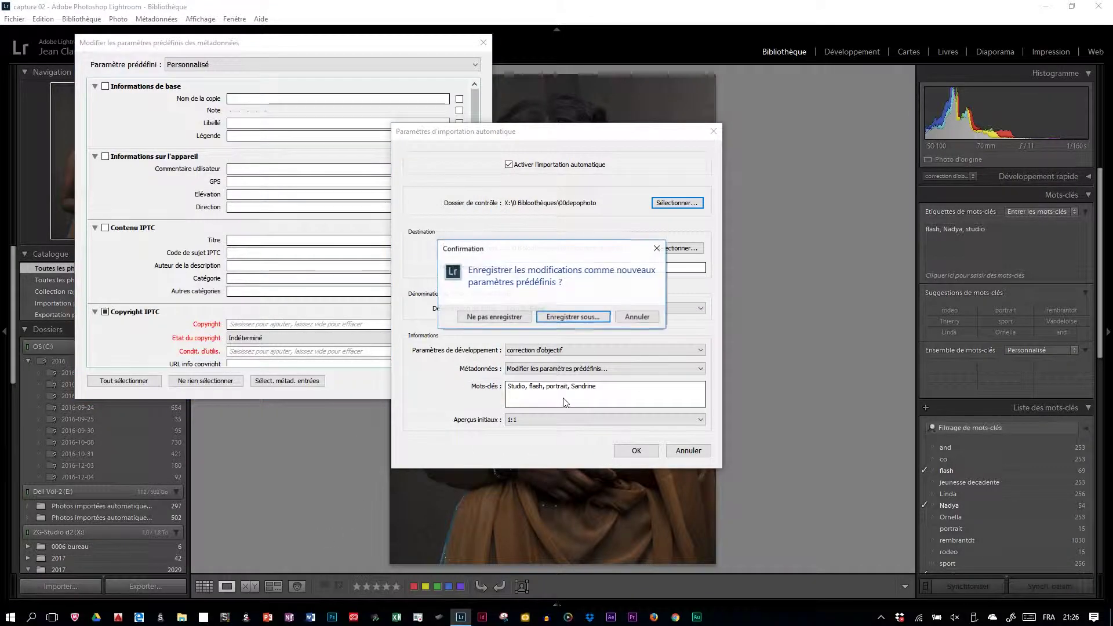
left_click(552, 317)
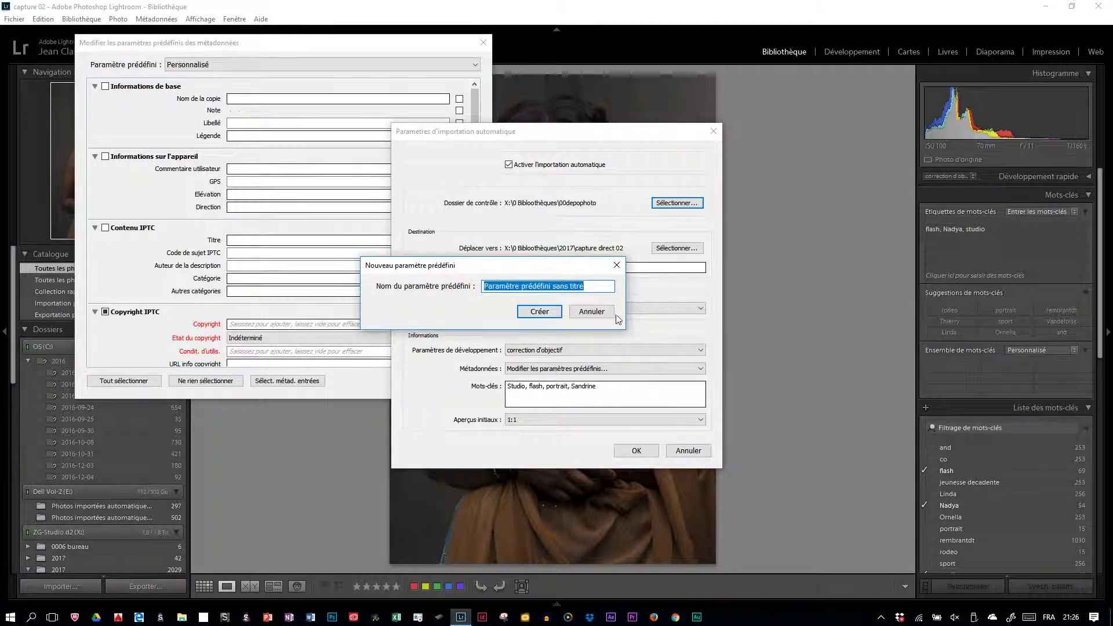
left_click(560, 312)
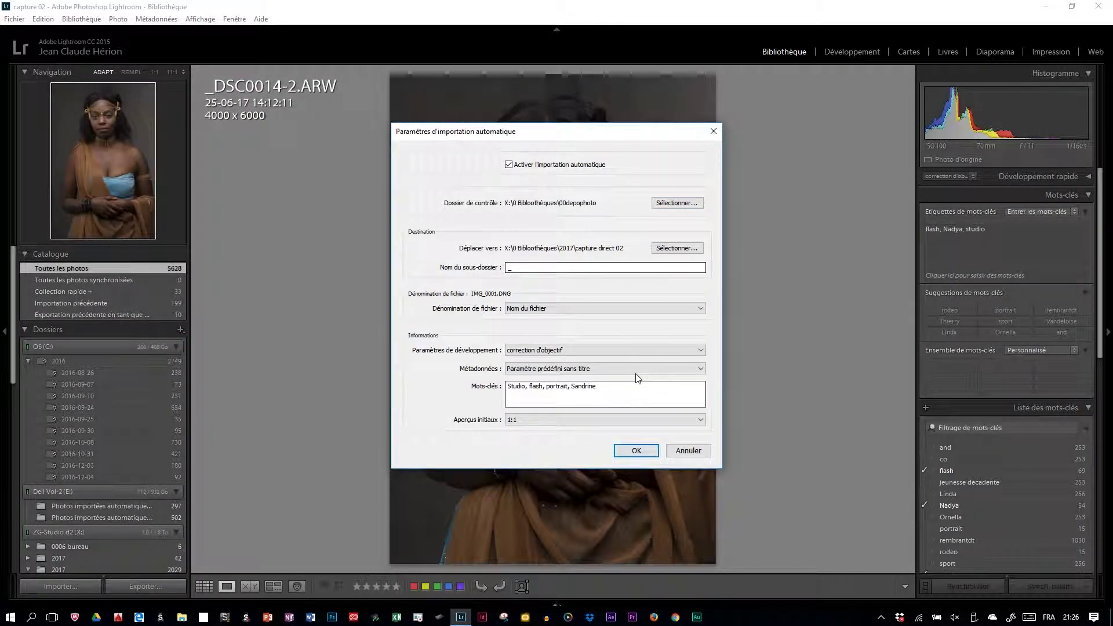
Set the metadata preset to "Cprigt jc", check the initial preview options keeping 1:1, and confirm the auto import settings
left_click(636, 372)
left_click(579, 399)
left_click(538, 420)
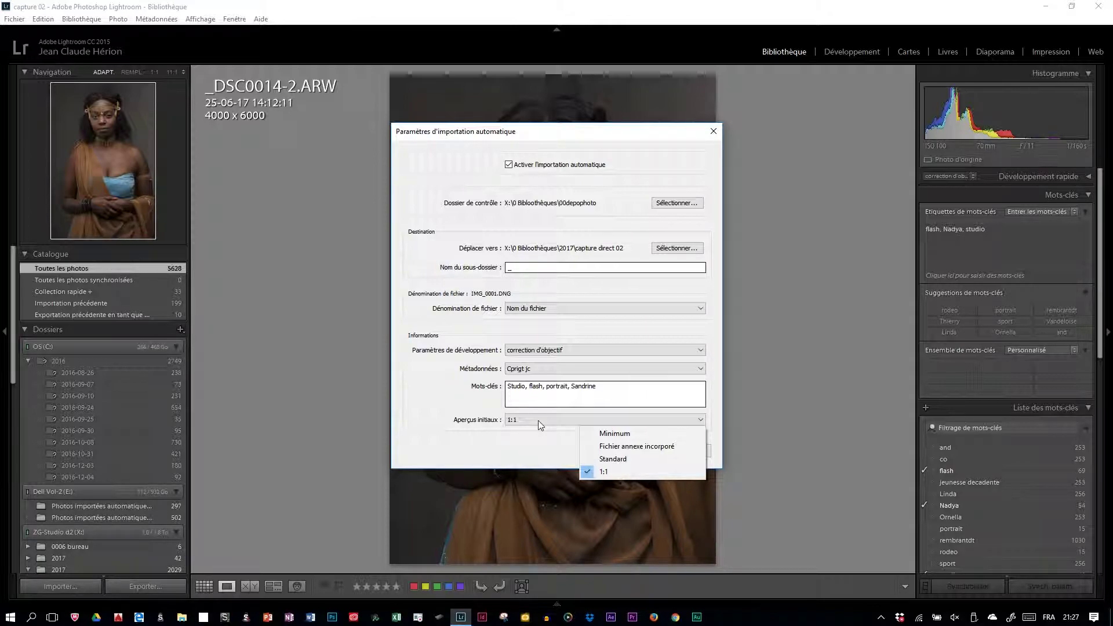
left_click(507, 458)
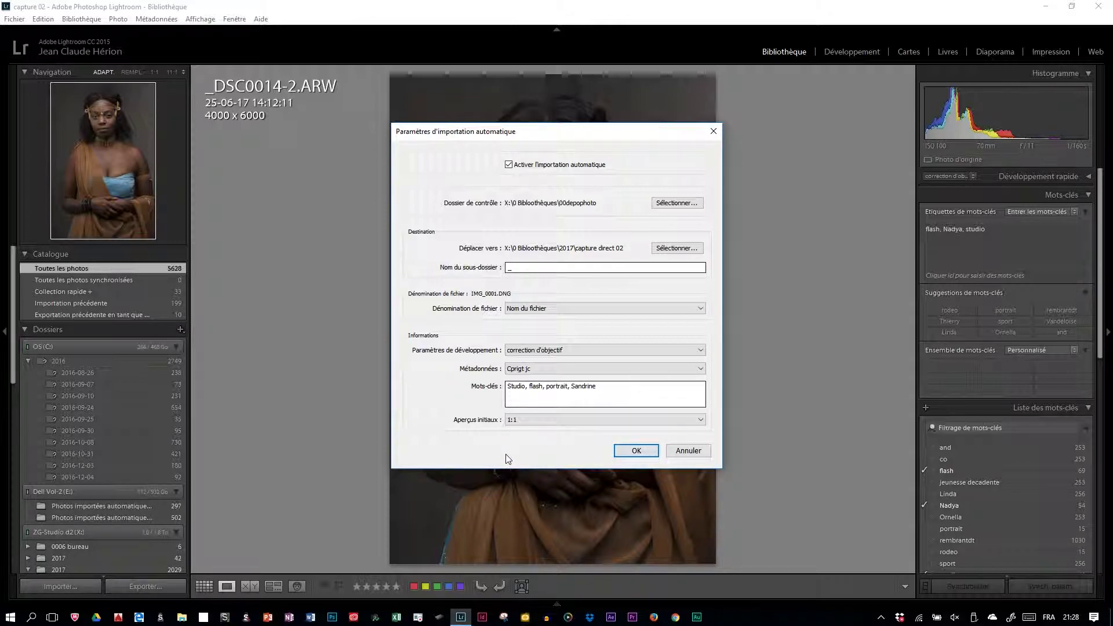
left_click(637, 451)
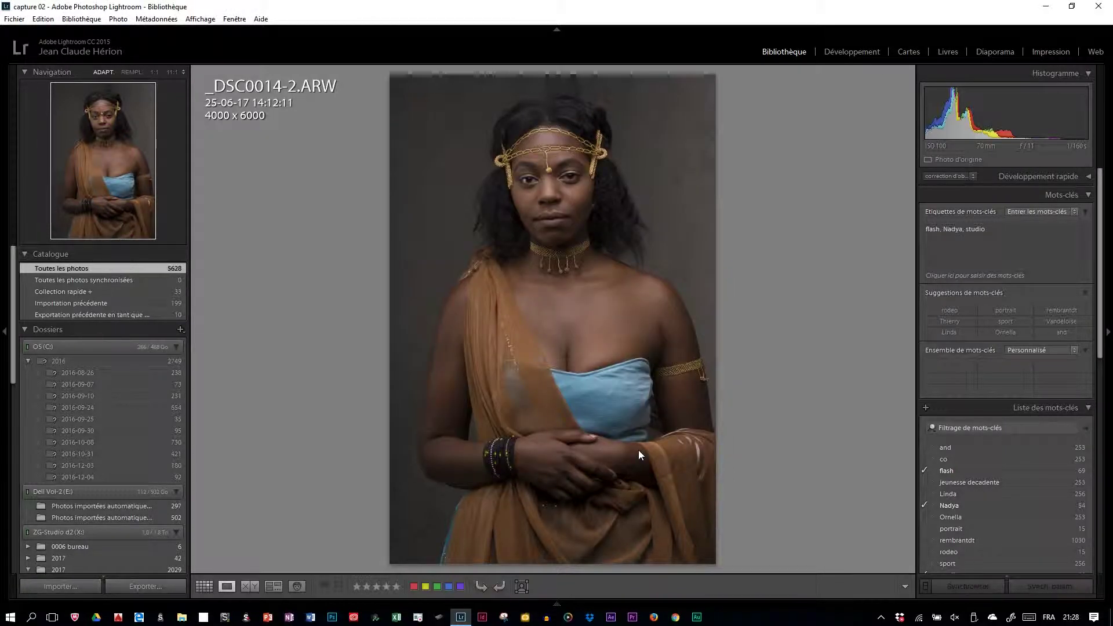